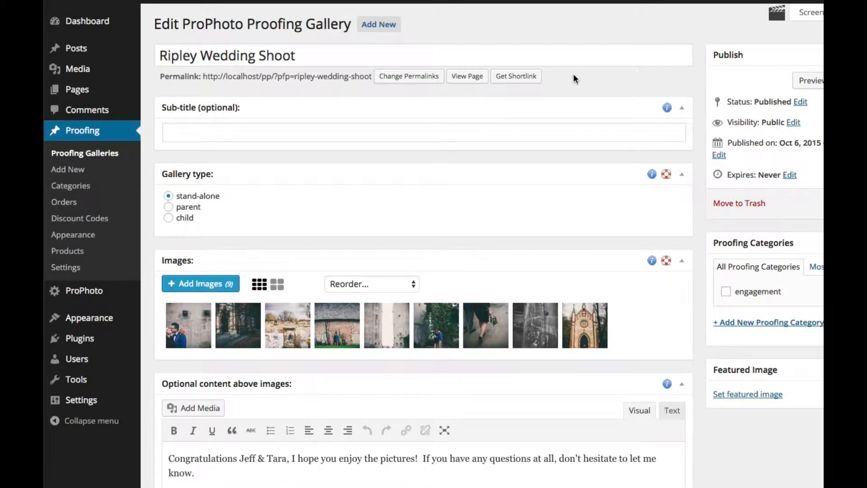
Step: Scroll down the gallery edit page to the shipping and Automatic discount settings
scroll(323, 256, down, 8)
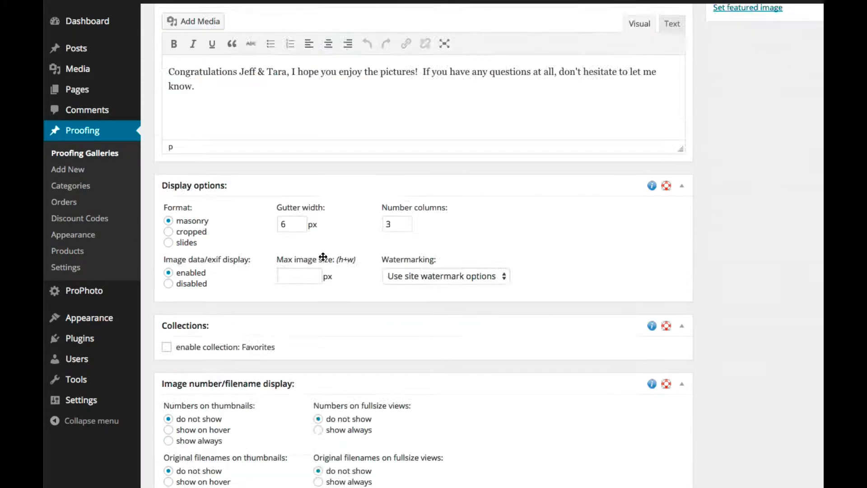
scroll(323, 256, down, 10)
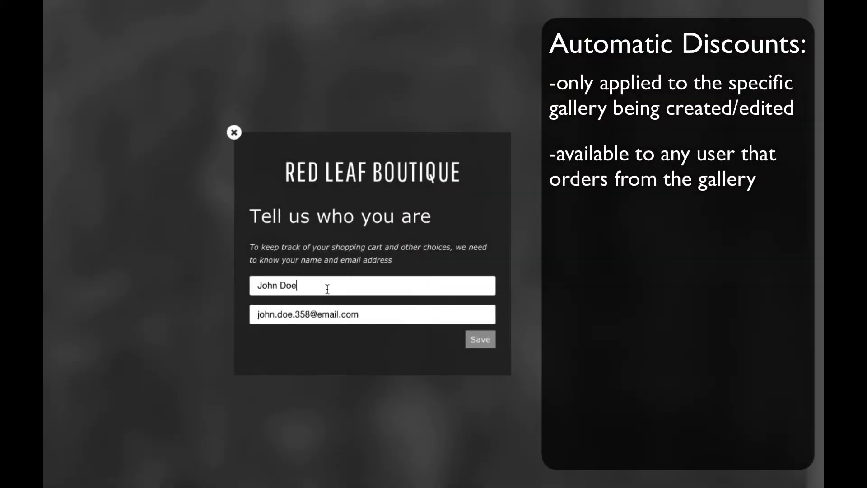
Step: Replace the name in the 'Tell us who you are' form with the customer's full name
triple_click(328, 289)
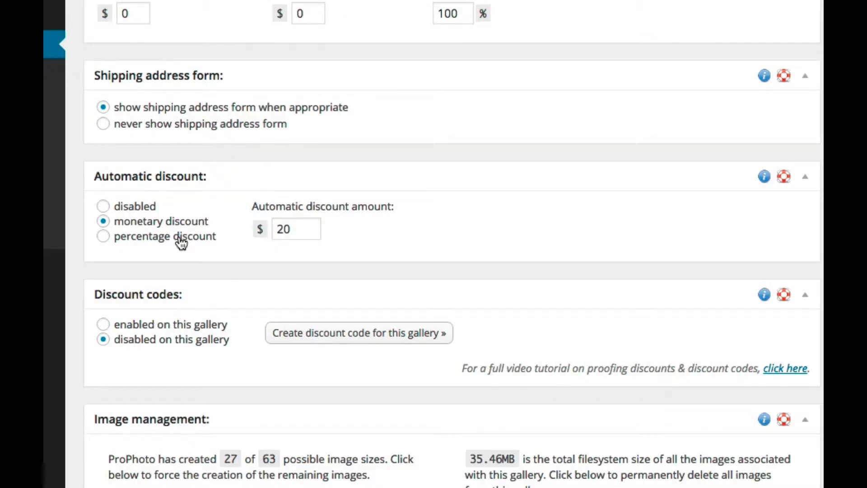
Step: Switch the automatic discount to a percentage discount with an amount of 10
click(182, 243)
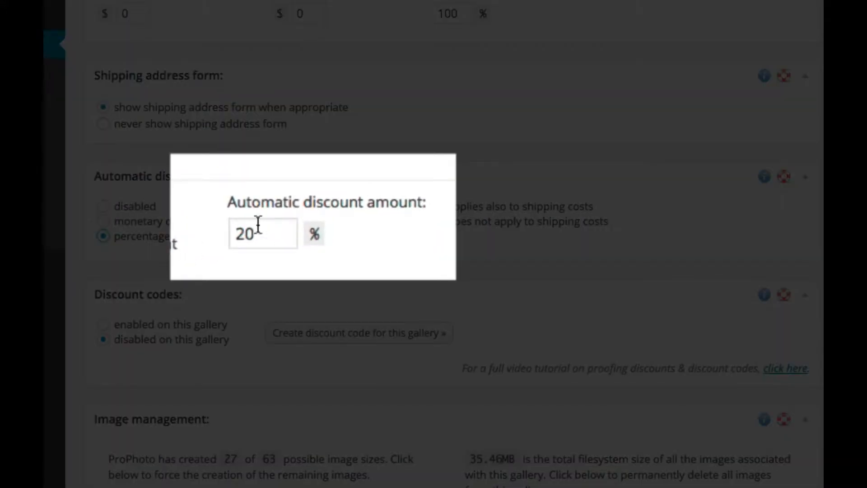
drag(262, 234, 248, 235)
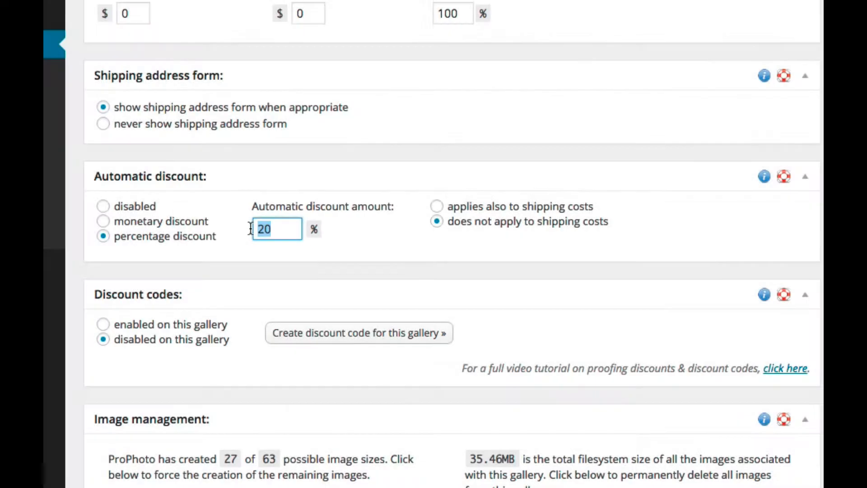
text(10)
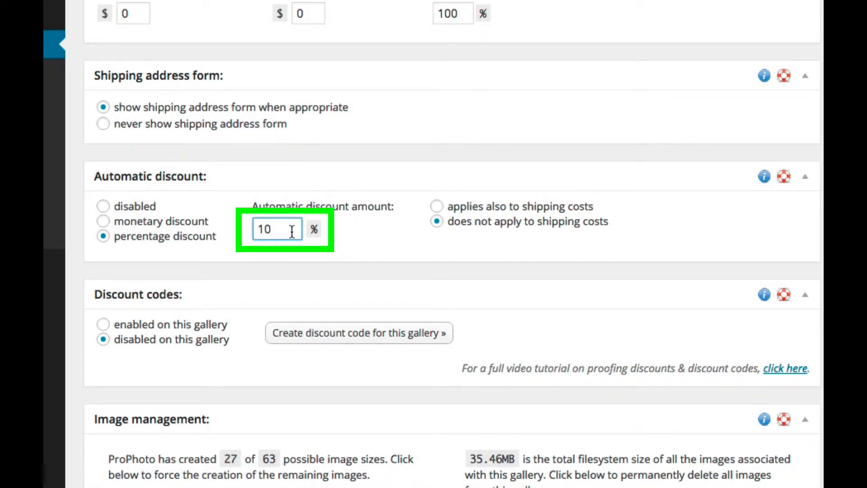
drag(290, 232, 228, 228)
click(243, 246)
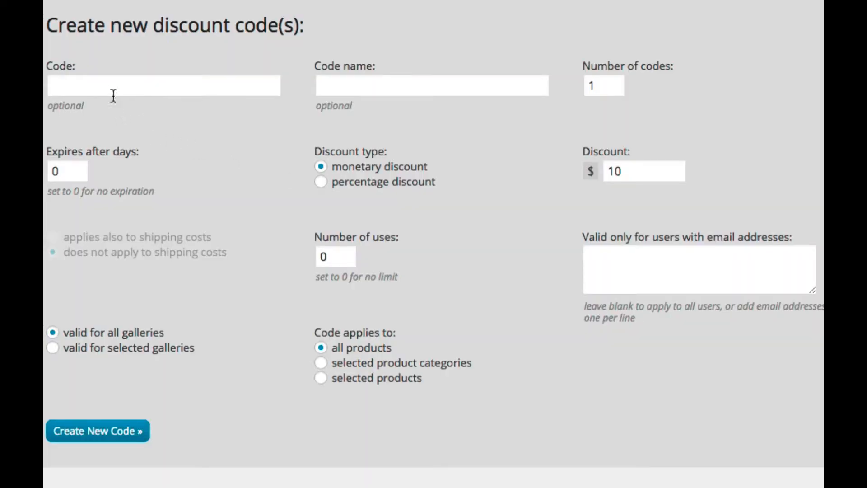
Step: Set the code to RIPLEY20{***} and the number of codes to 5
click(113, 87)
text(RI)
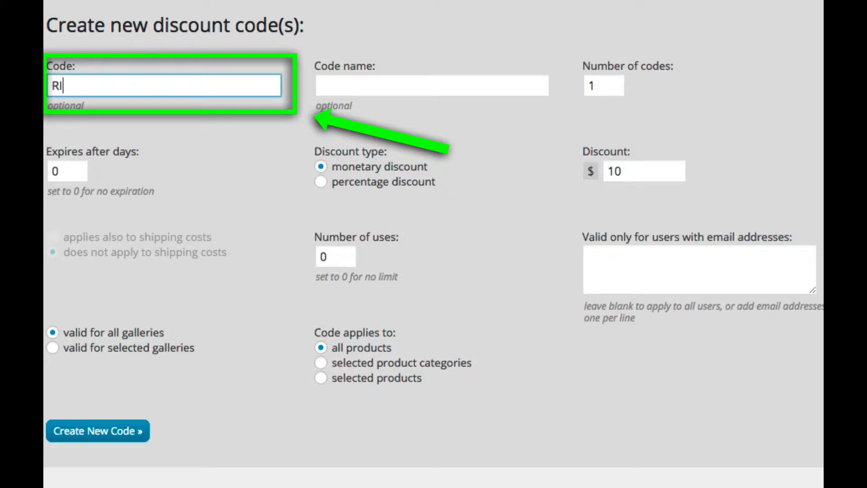
text(PLEY20)
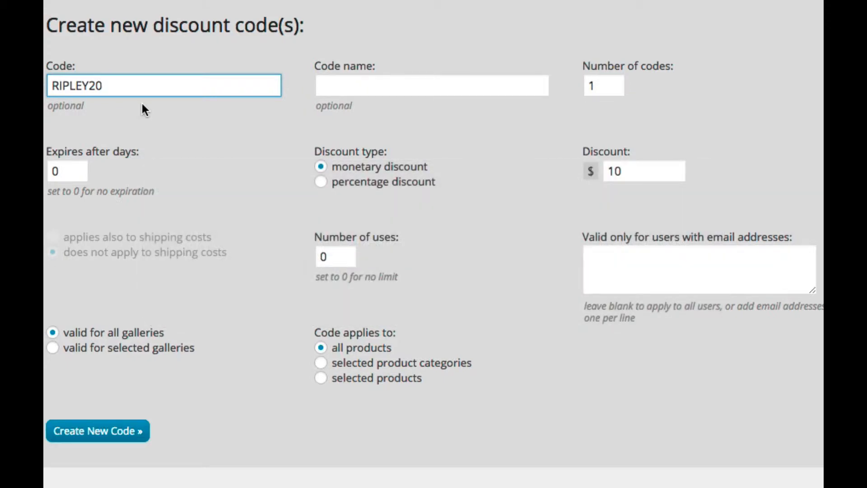
double_click(592, 85)
text(5)
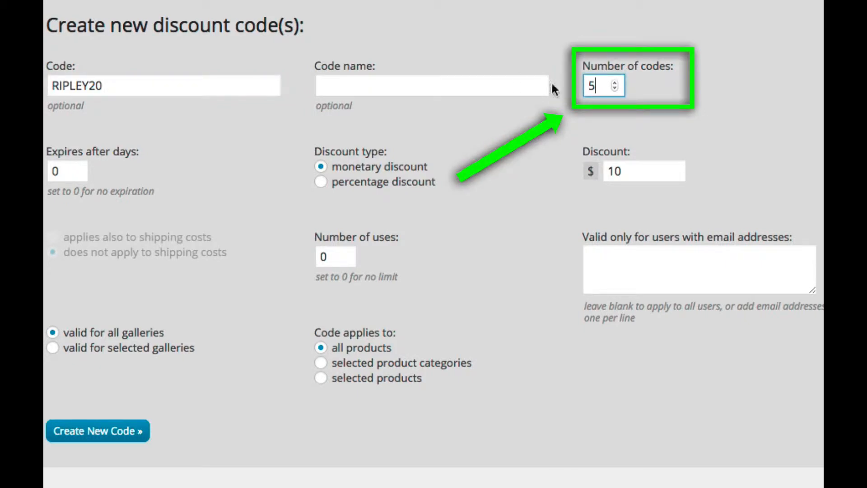
click(110, 85)
drag(110, 85, 69, 85)
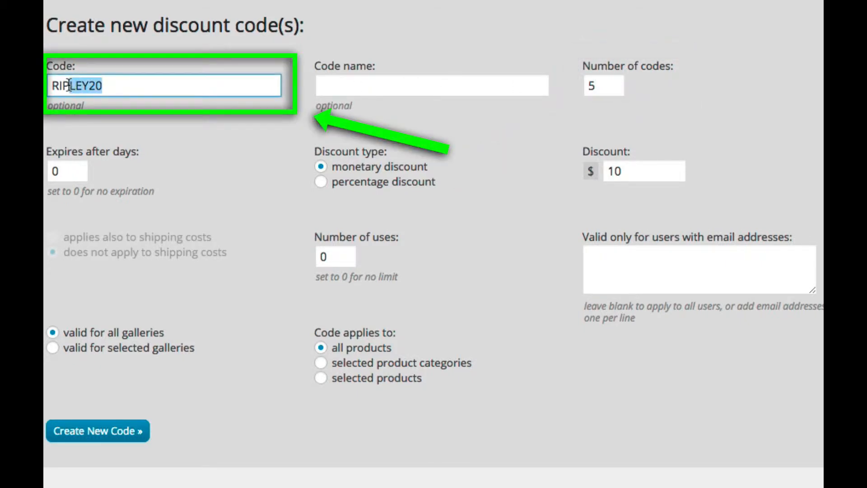
click(135, 89)
text({**)
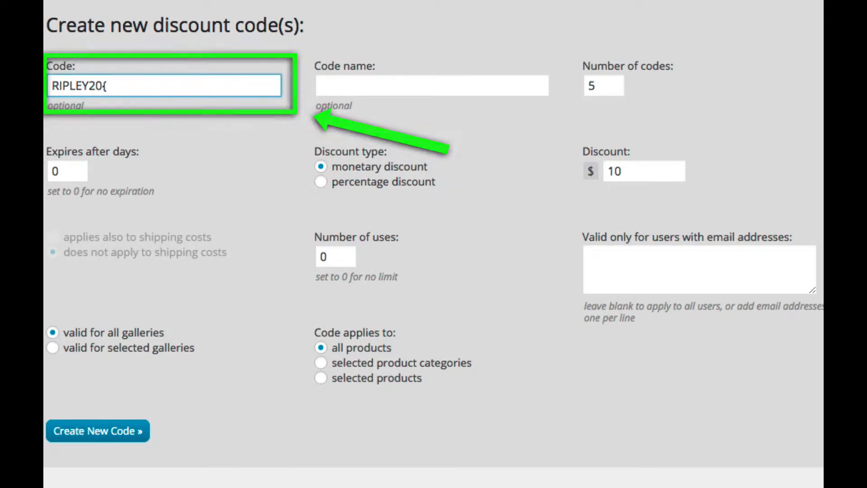
text(*))
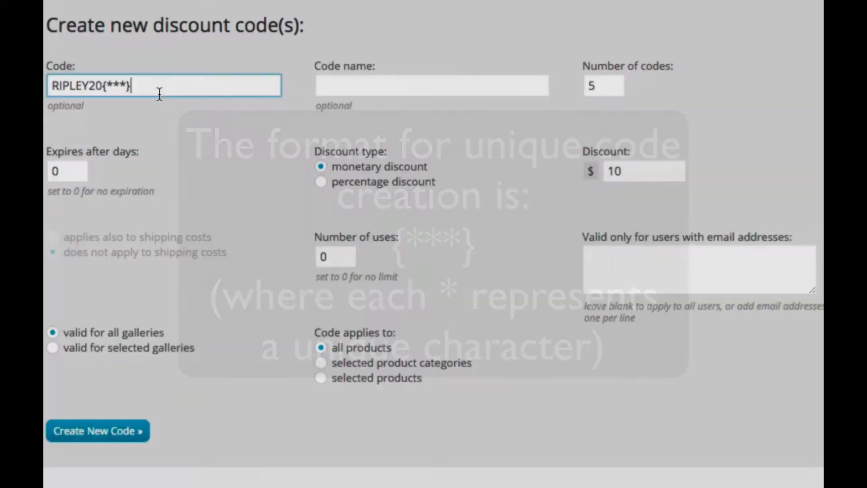
drag(157, 90, 45, 86)
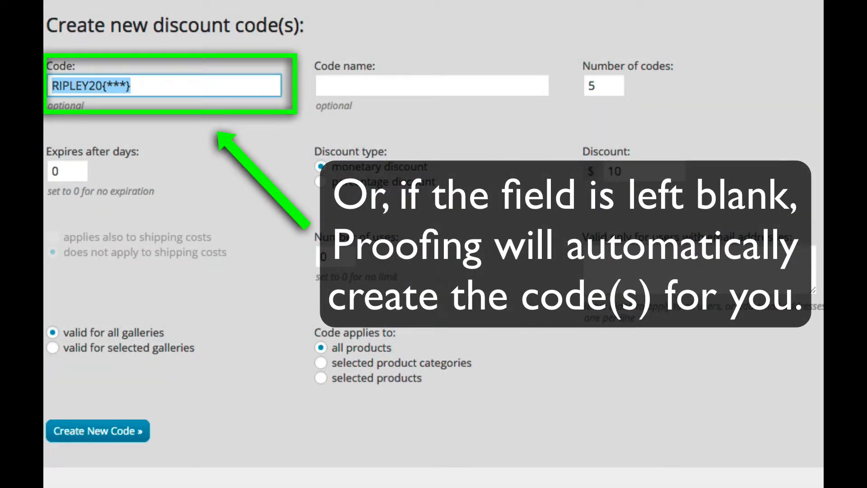
key(BackSpace)
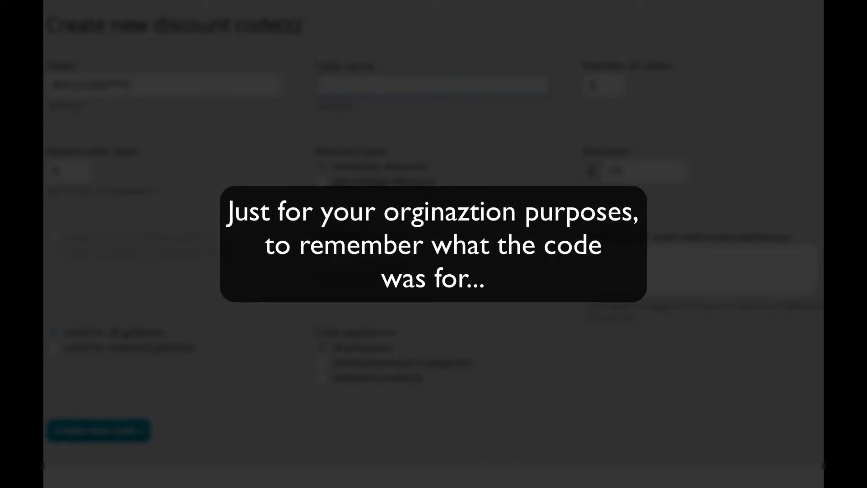
Step: Enter 'Ripley Wedding 20% Discount' as the code name
text(R)
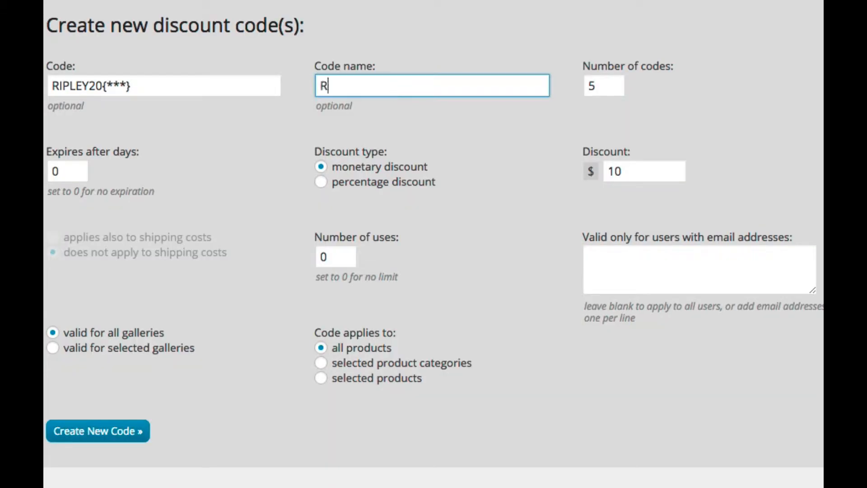
text(ipley Wedding 20)
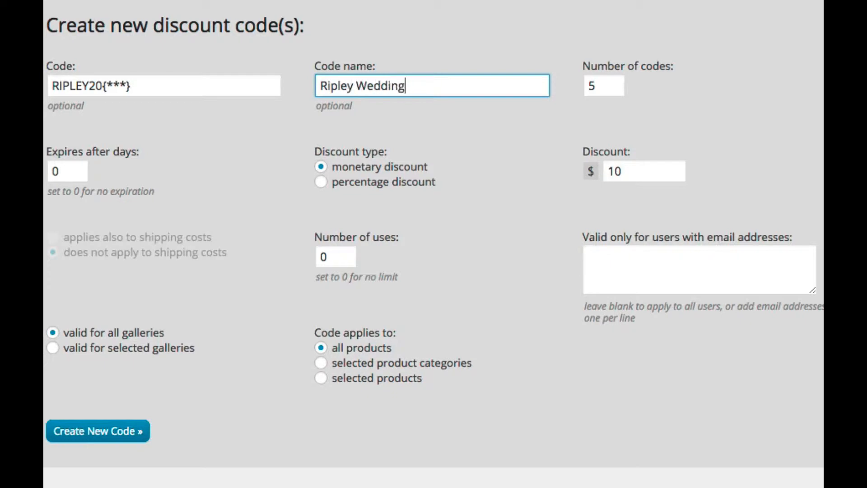
text(% Discount)
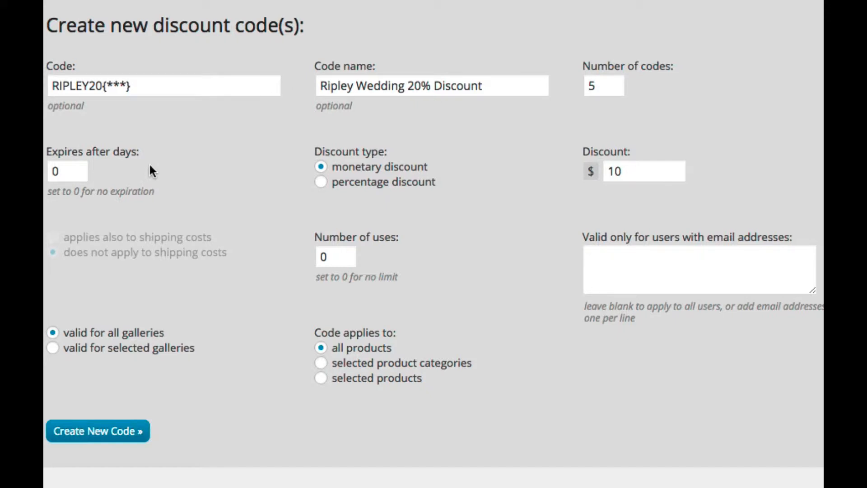
Step: Make the codes expire after 7 days
click(59, 172)
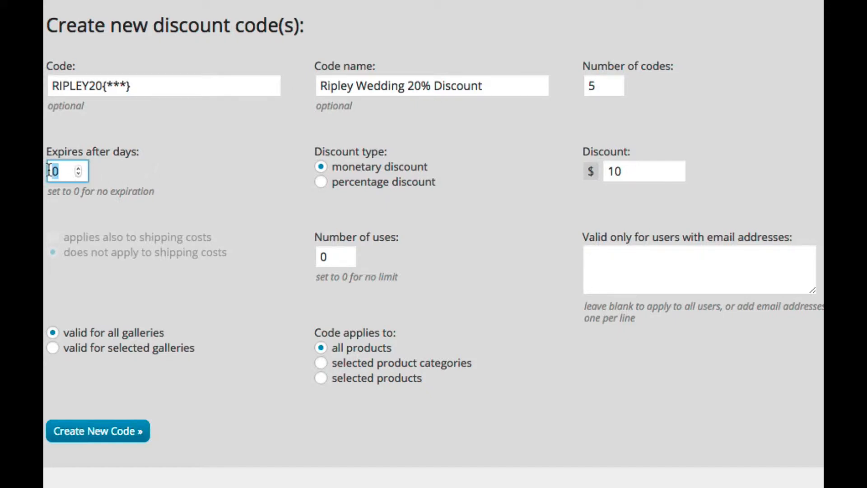
key(BackSpace)
text(7)
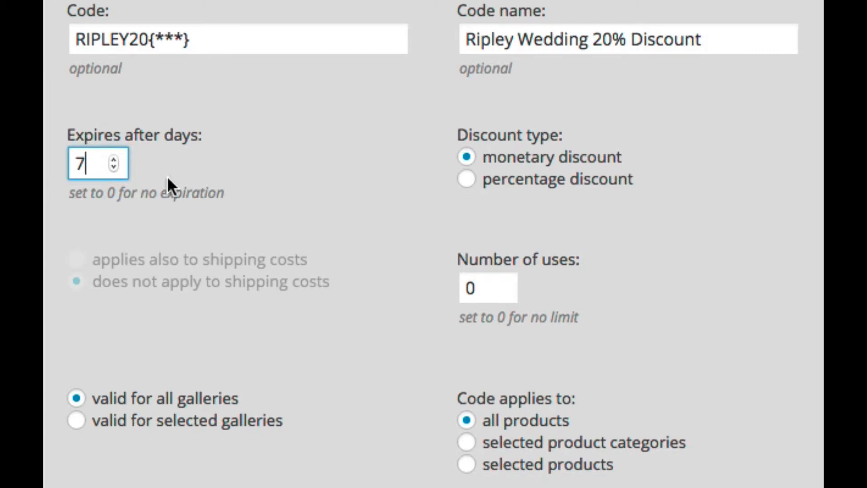
click(151, 163)
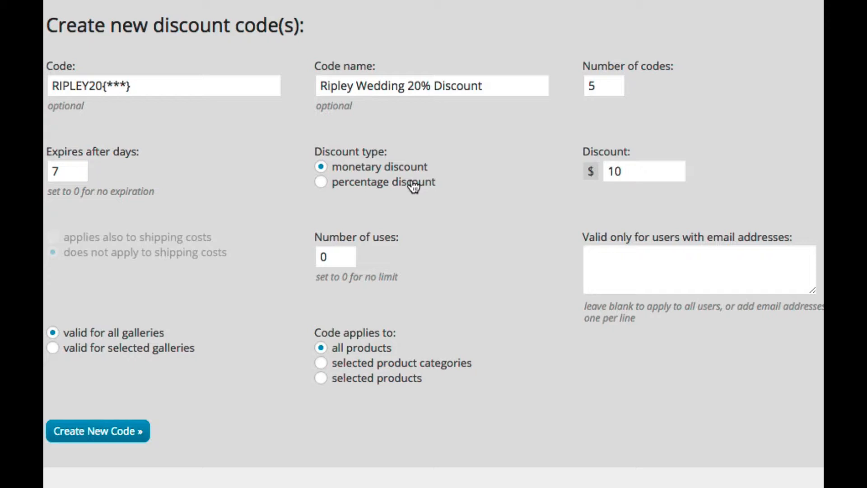
Step: Set a 20 percent discount that does not apply to shipping costs
click(414, 187)
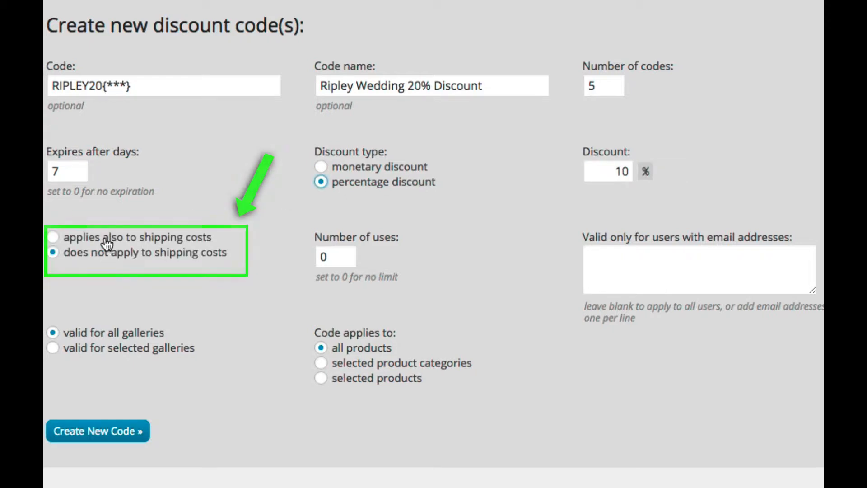
double_click(616, 172)
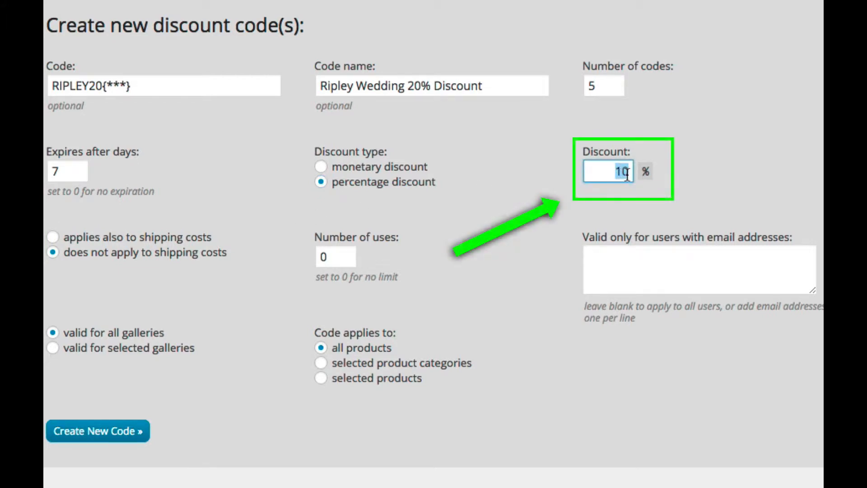
text(20)
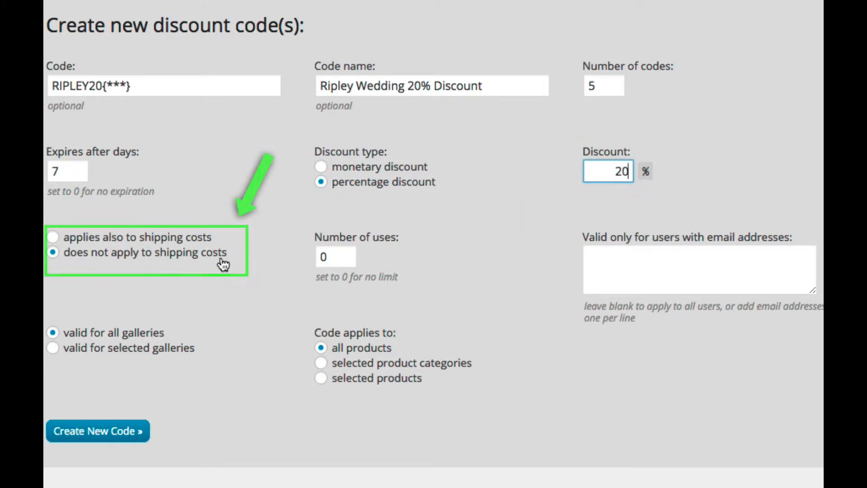
click(128, 258)
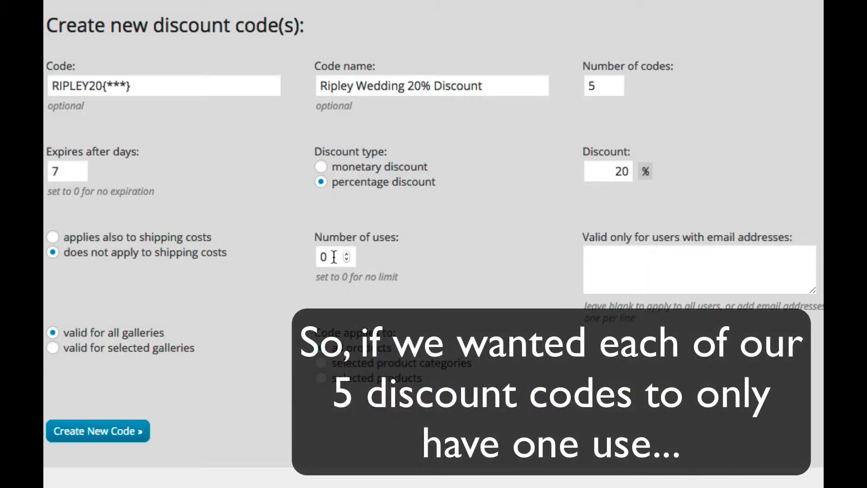
Step: Set Number of uses to 1, then finish typing RAYBURN10 in the cart's discount field
click(334, 257)
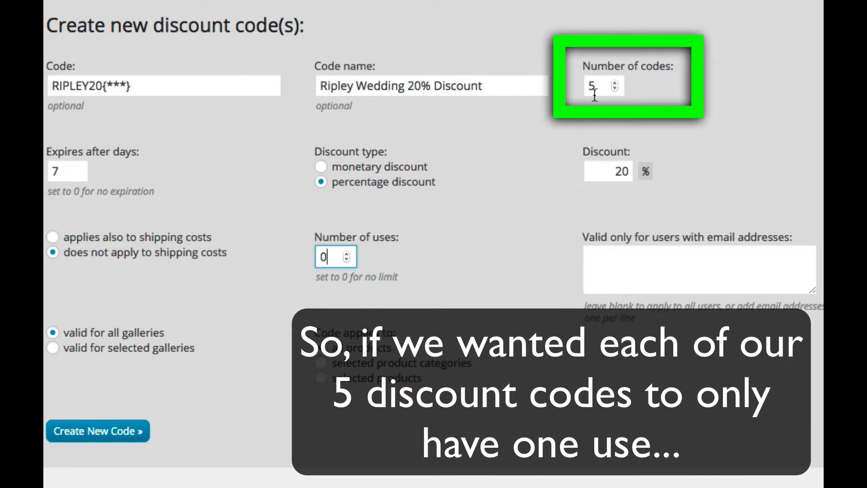
click(606, 85)
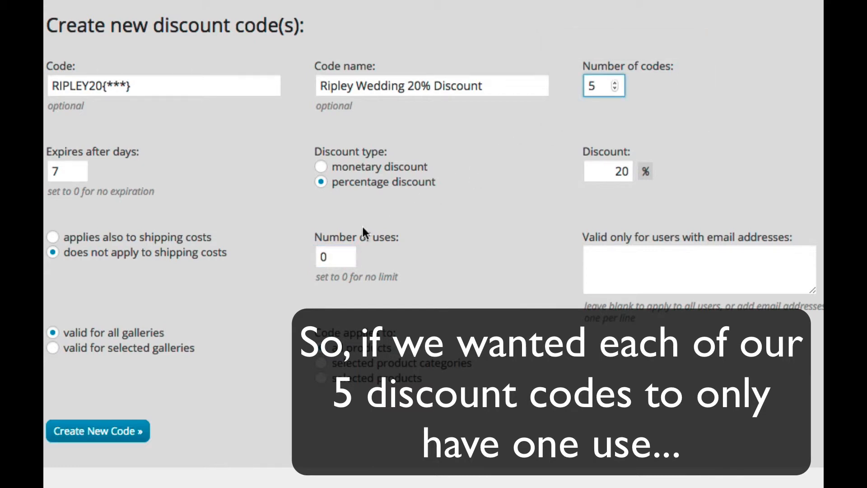
click(346, 254)
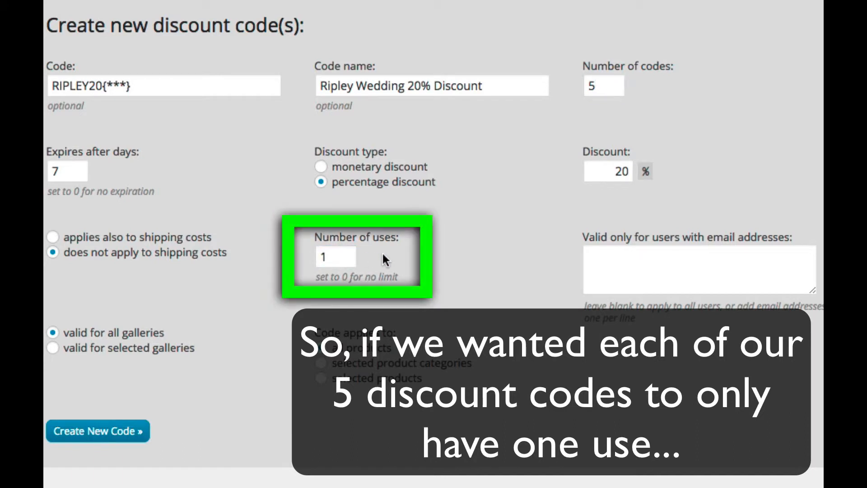
click(377, 258)
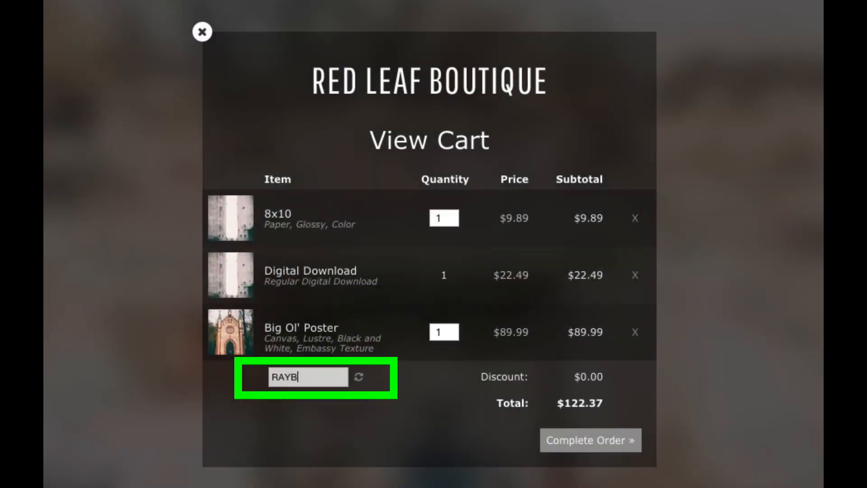
text(URN10)
Step: Apply RAYBURN10 in the cart, reducing the $122.37 total to $110.13
click(354, 380)
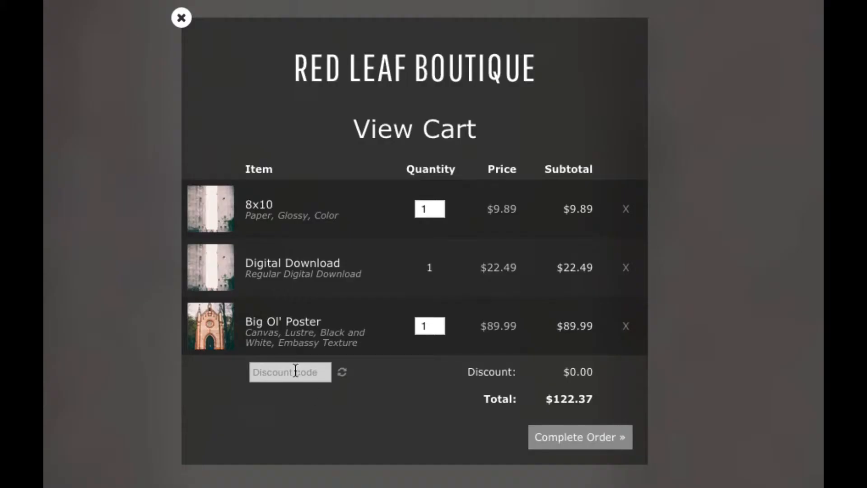
text(RAYBURN10)
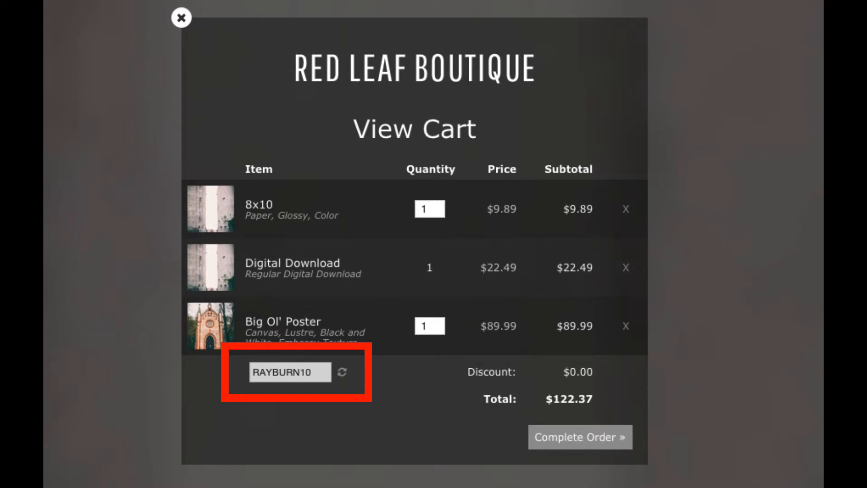
click(346, 377)
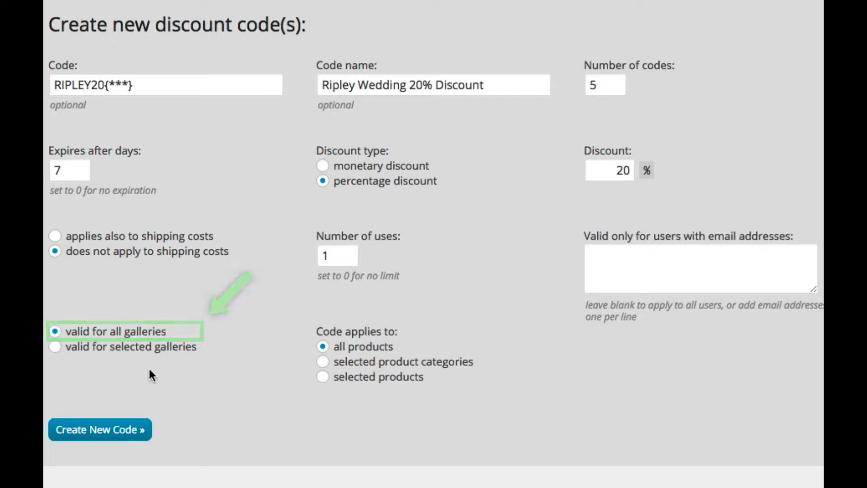
Step: Make the codes valid only for the Ripley Wedding Shoot gallery
click(54, 347)
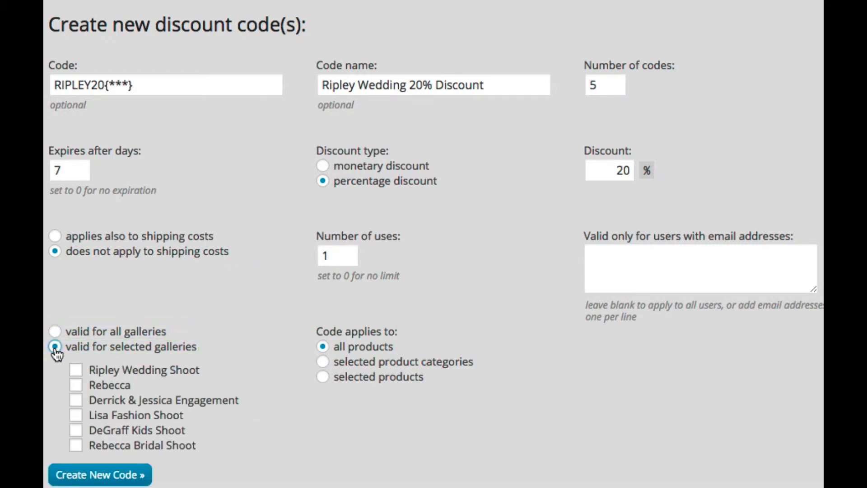
click(77, 372)
click(77, 371)
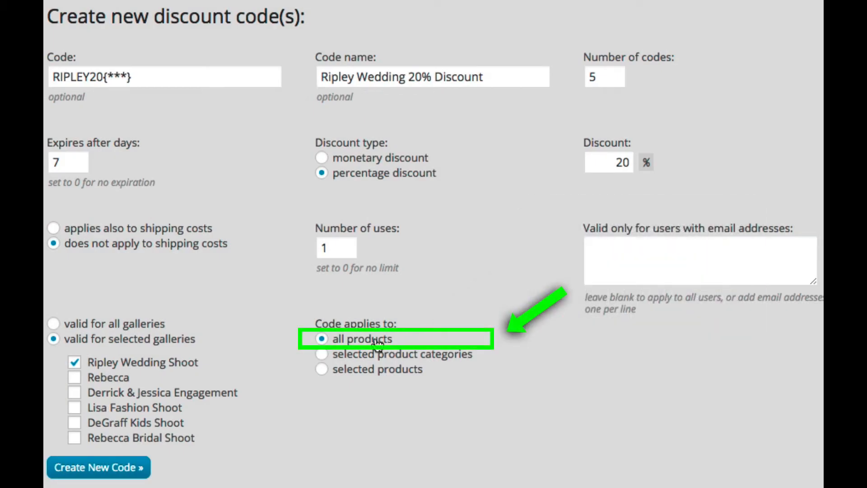
Step: Try the product category and product options, ticking products from Social Media Digital Download to Wallet Prints
click(322, 354)
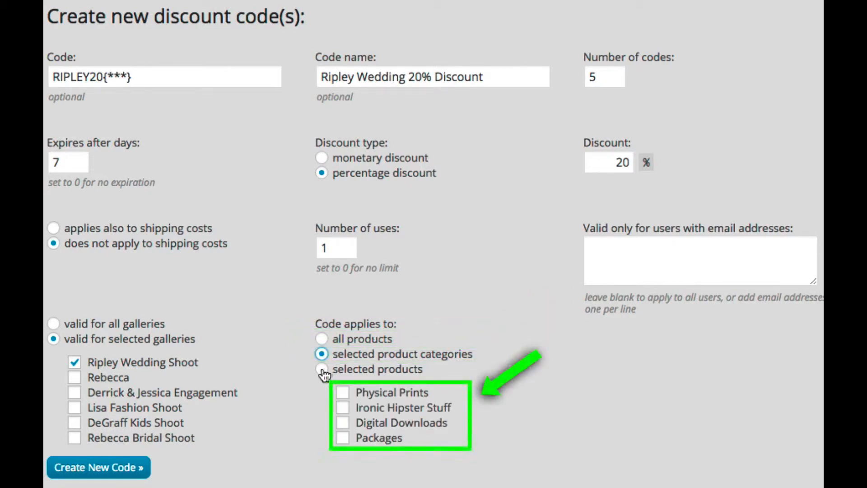
click(322, 369)
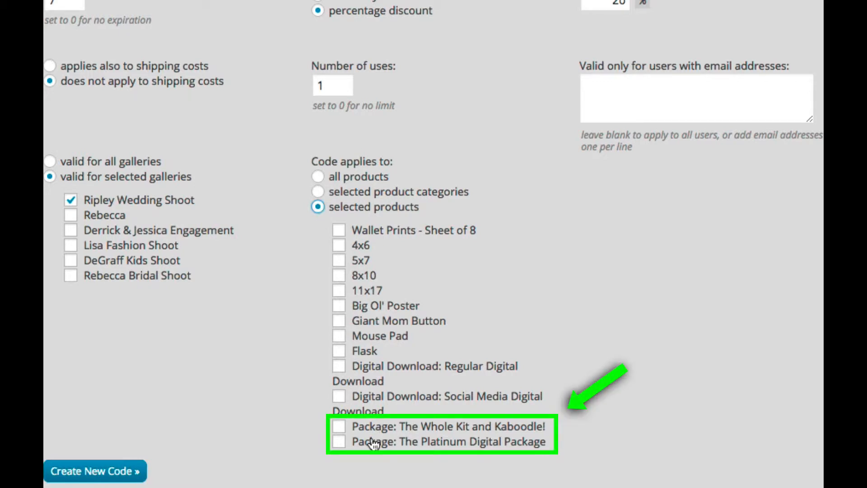
click(339, 397)
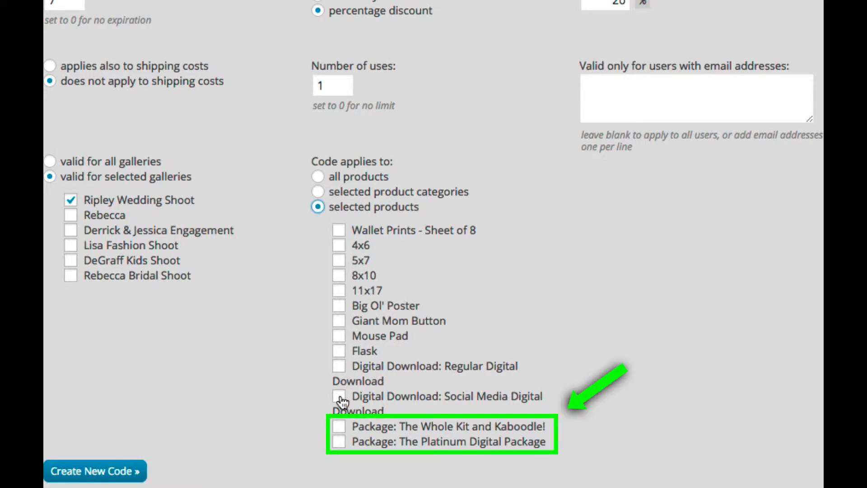
click(339, 366)
click(339, 335)
click(339, 321)
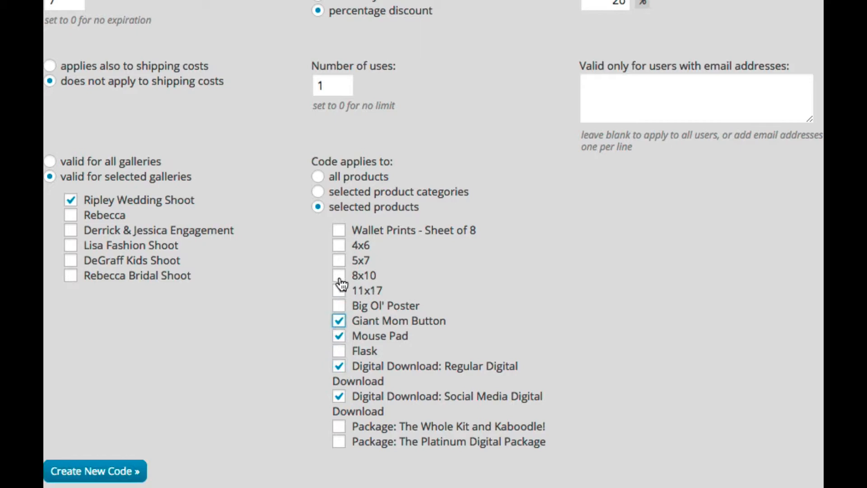
click(339, 276)
click(340, 260)
click(339, 246)
click(339, 230)
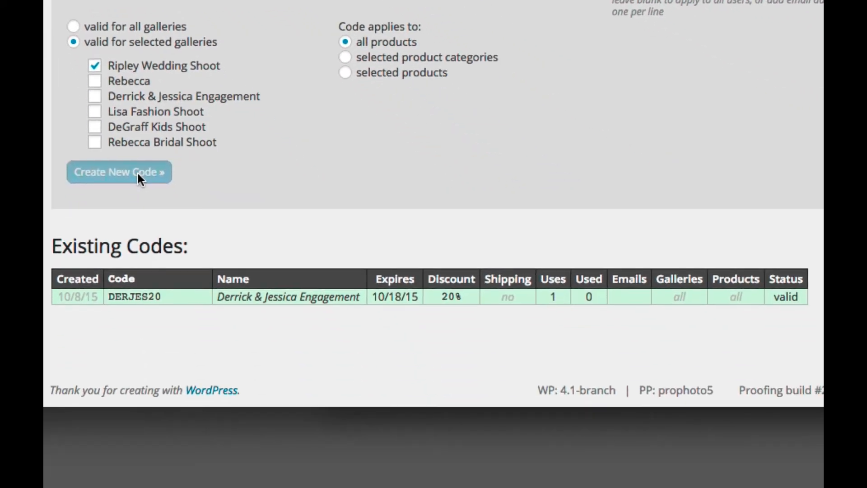
Step: Create the five Ripley codes, then paste RIPLEY20DF9 into the cart's discount field and apply it
click(137, 172)
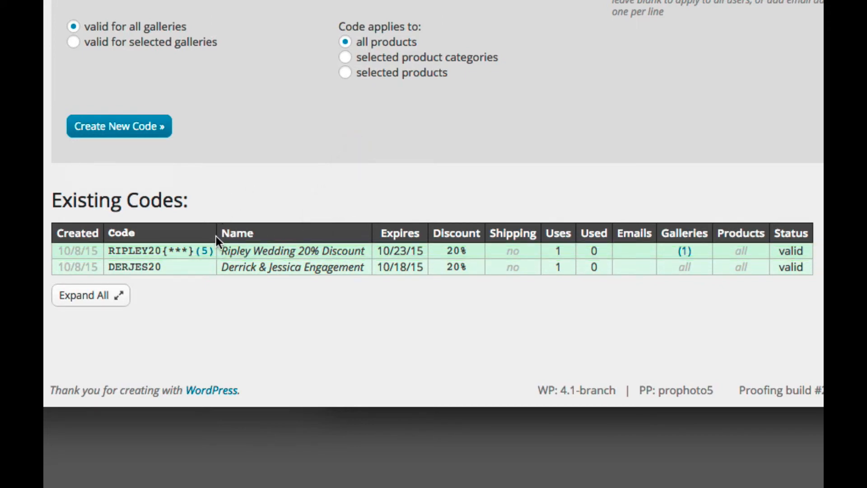
click(206, 251)
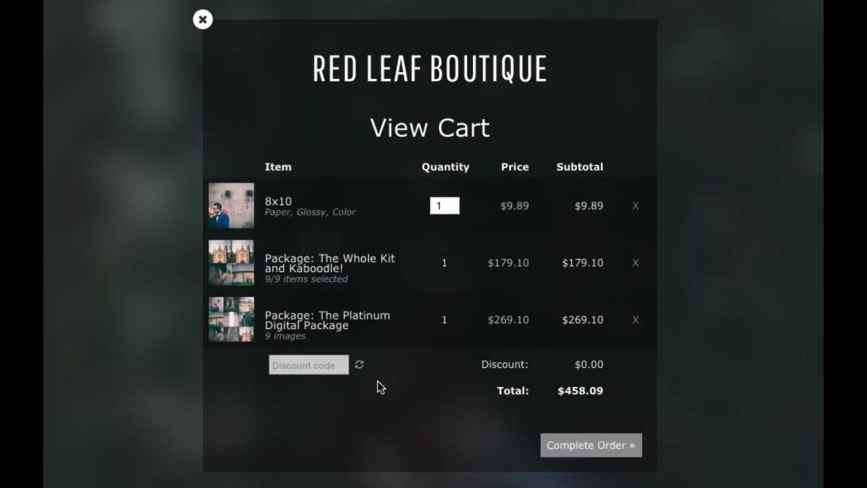
click(300, 367)
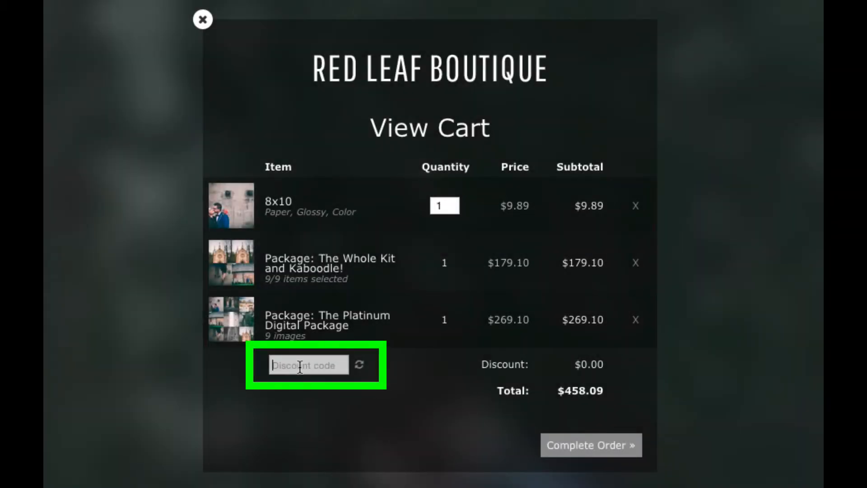
text(RIPLEY20DF9)
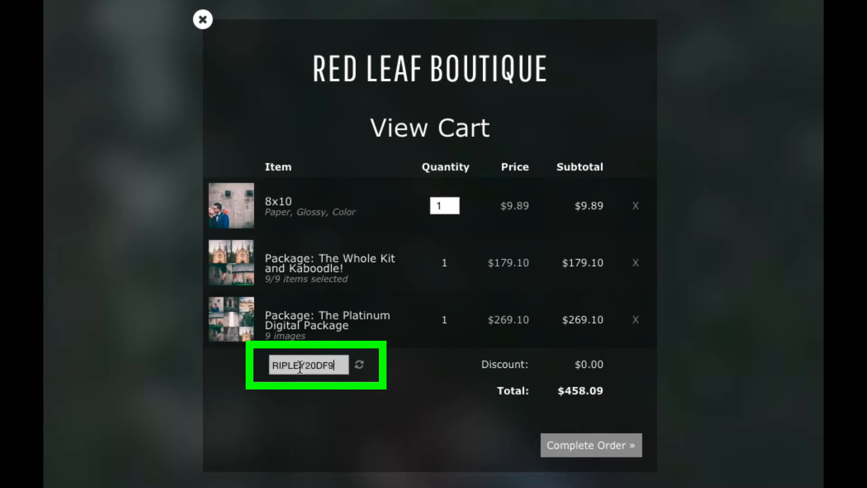
click(360, 367)
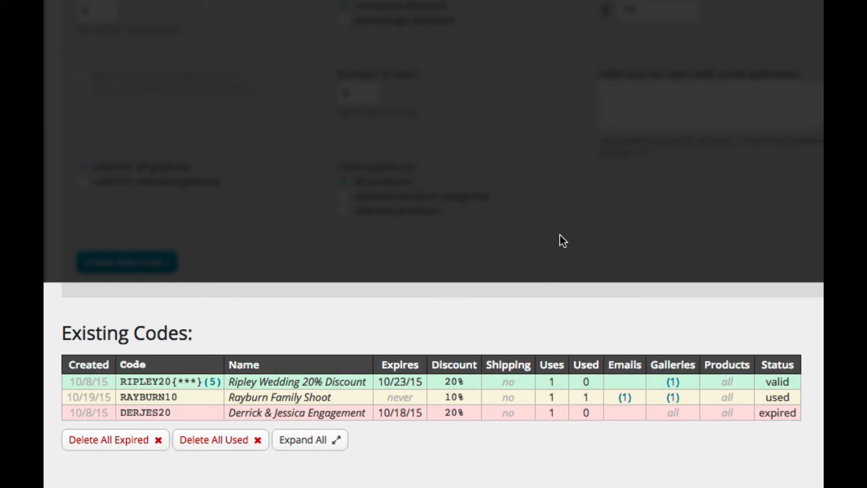
Step: Review the Ripley codes' gallery and all five generated codes, then select the expired Derrick & Jessica code
click(673, 384)
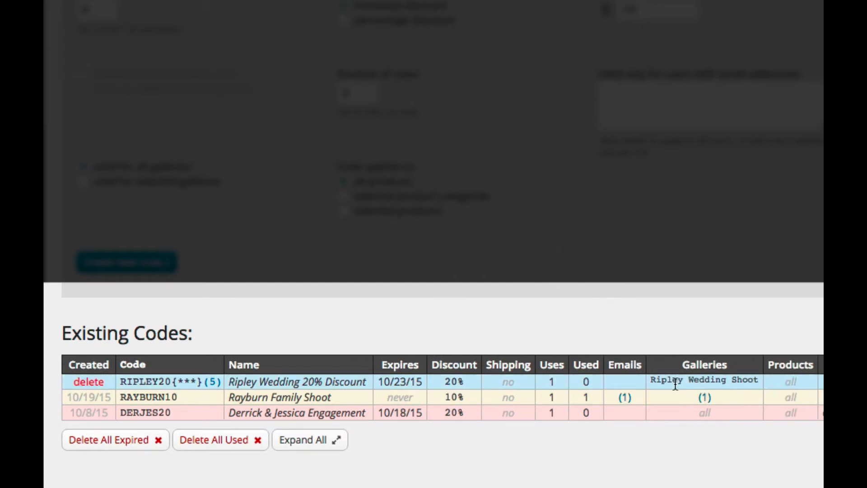
click(213, 382)
scroll(239, 369, down, 2)
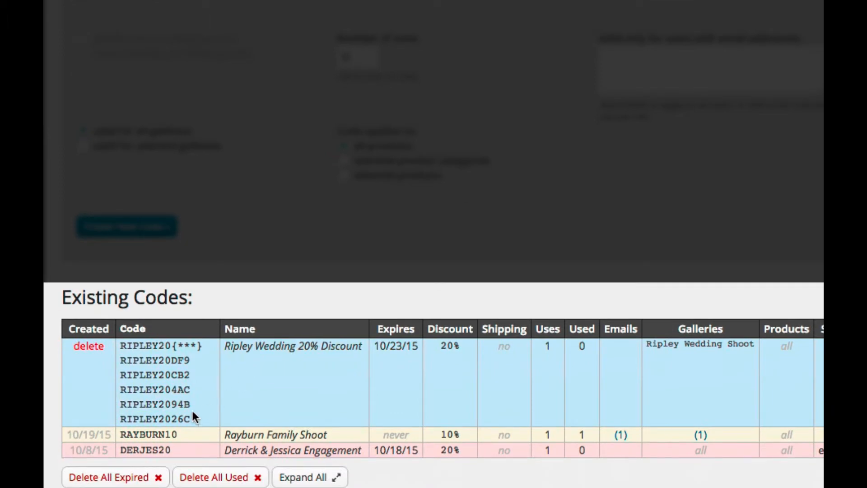
click(146, 450)
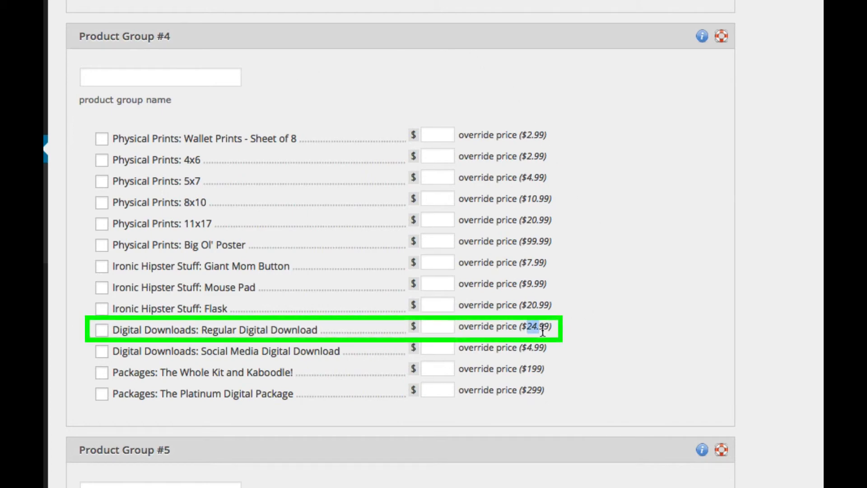
Step: Name Product Group #4 'Digital Discount', add both digital downloads, and override Regular Digital Download's $24.99 with 14.99
drag(526, 326, 547, 330)
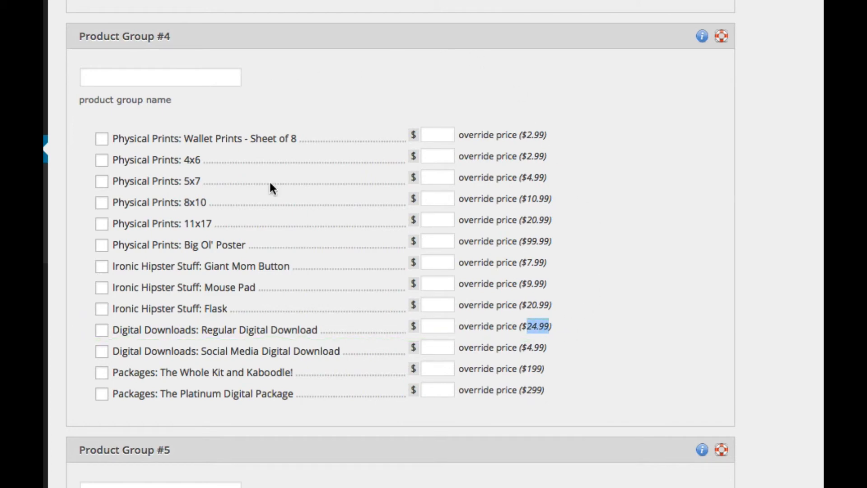
click(165, 78)
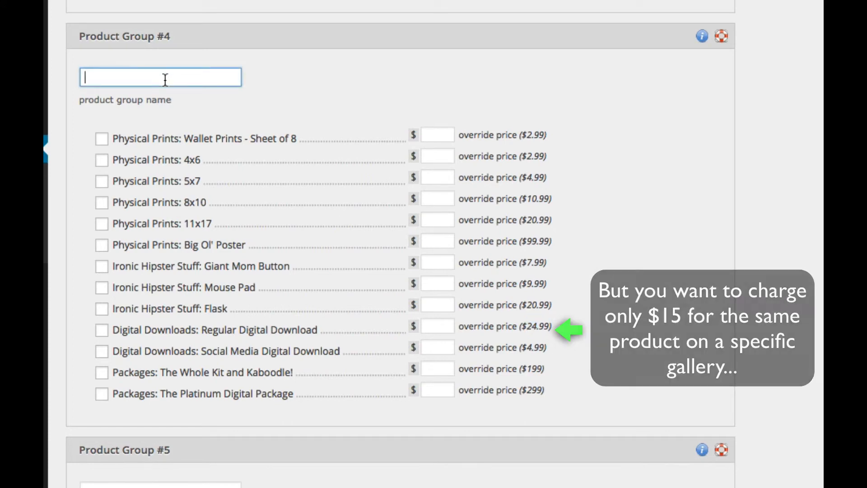
text(Digital )
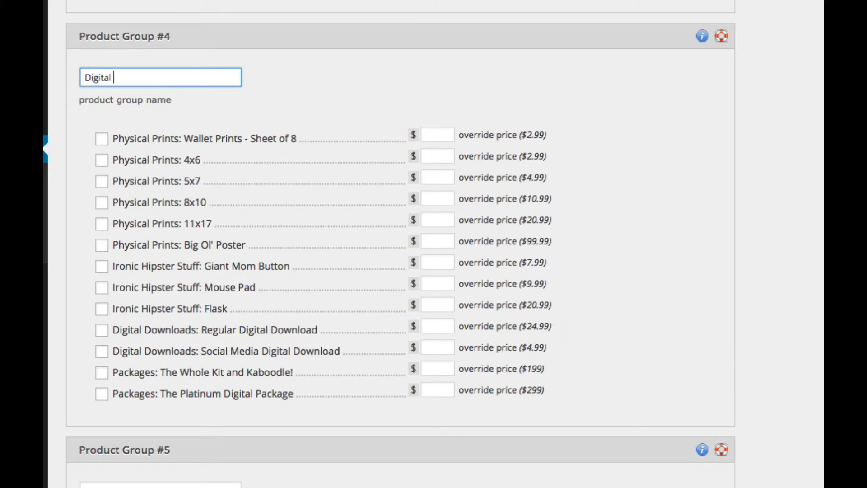
text(Discount)
click(102, 330)
click(103, 351)
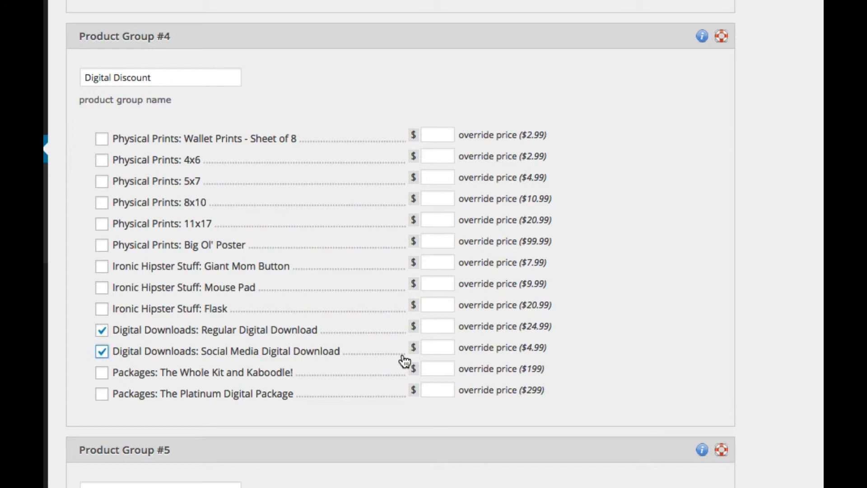
click(429, 329)
text(14.99)
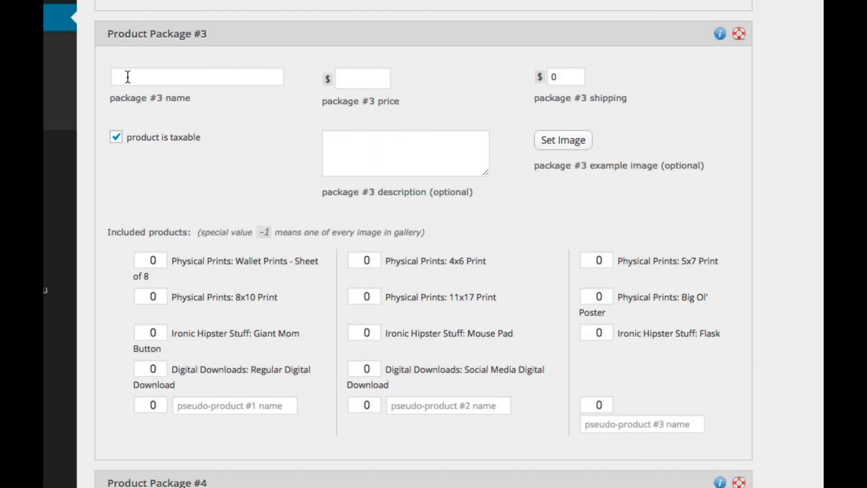
Step: Name Product Package #3 'Five 8x10 Prints', price it at 80, and set 8x10 Print quantity to 5
click(127, 77)
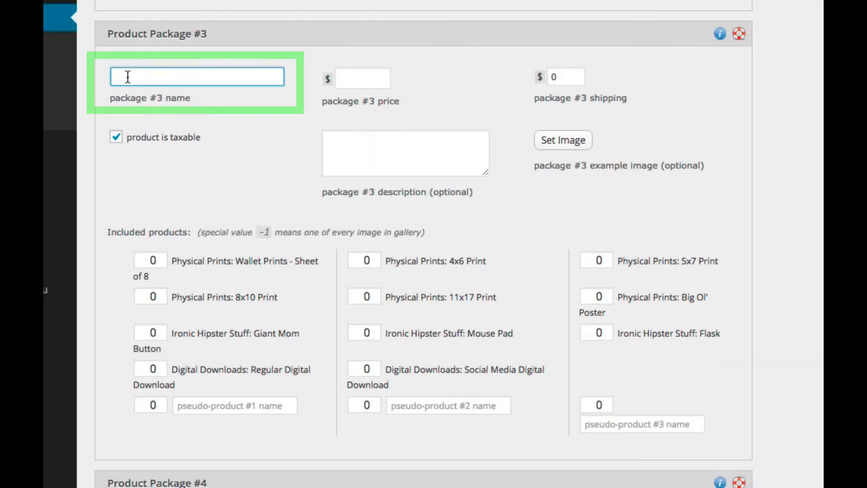
text(Five 8x10)
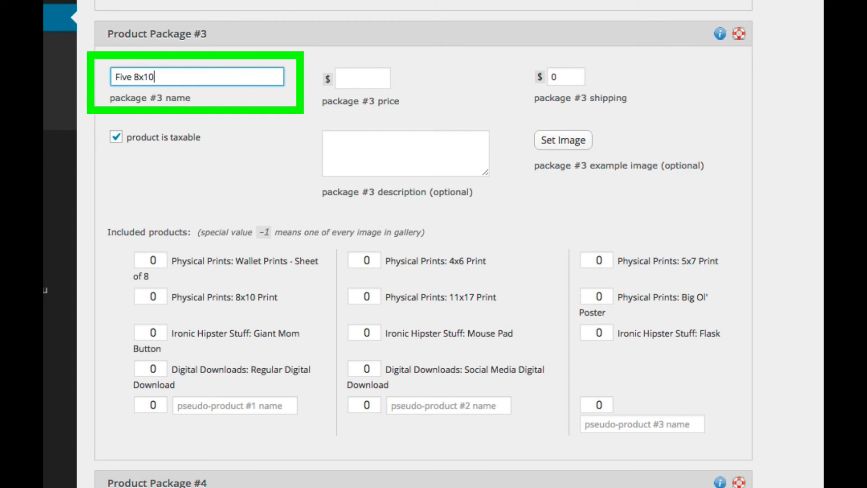
text( Prints)
key(Tab)
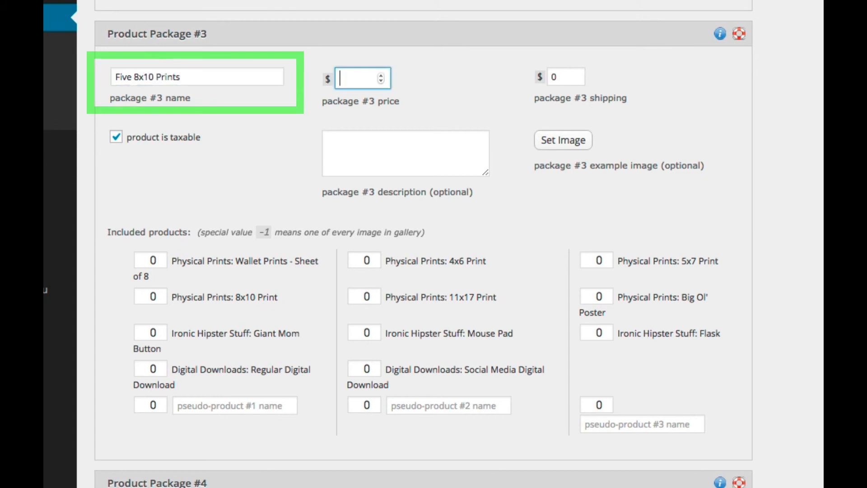
text(80)
key(Tab)
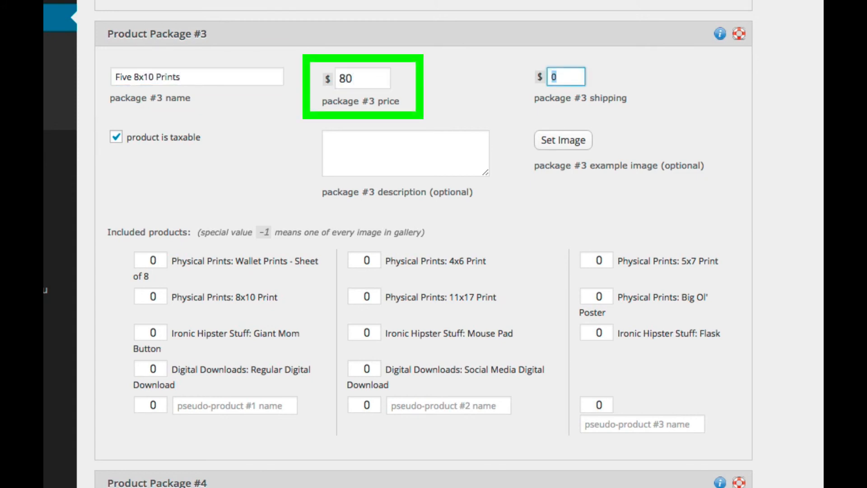
drag(152, 296, 163, 295)
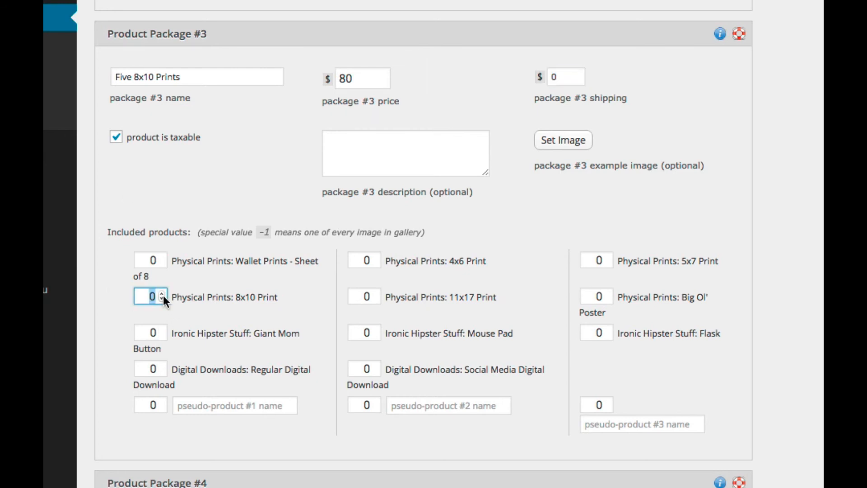
text(5)
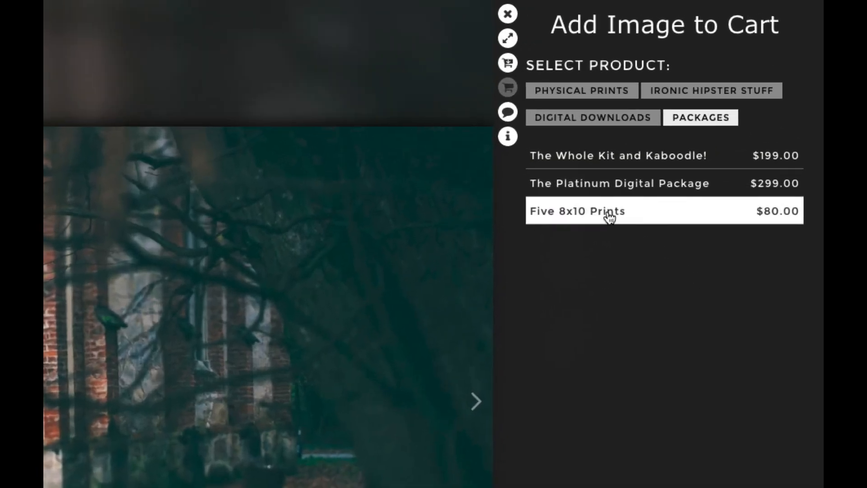
click(655, 168)
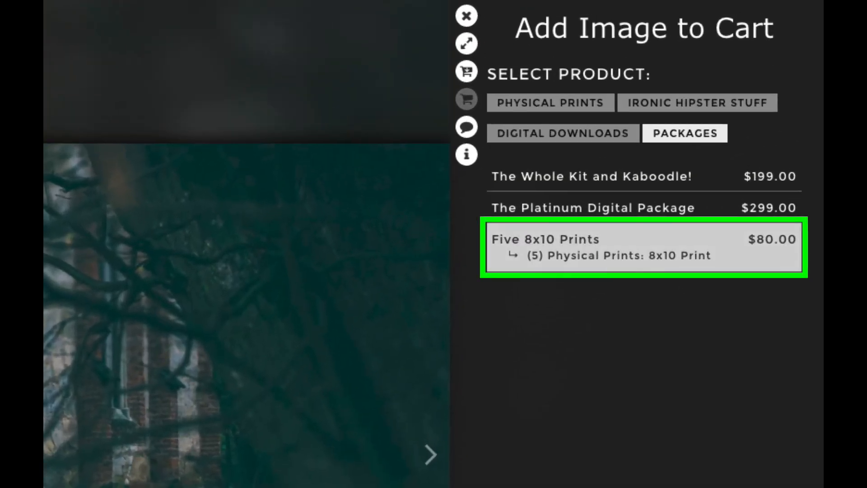